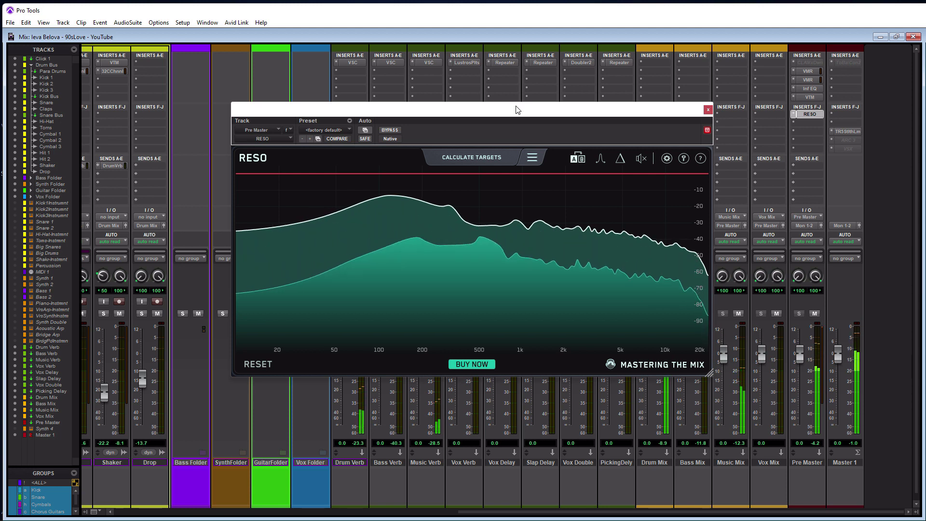
# Step: Calculate the resonance targets for the Pre Master and add a manual target near 500 Hz with the resonance sweep
pyautogui.click(470, 158)
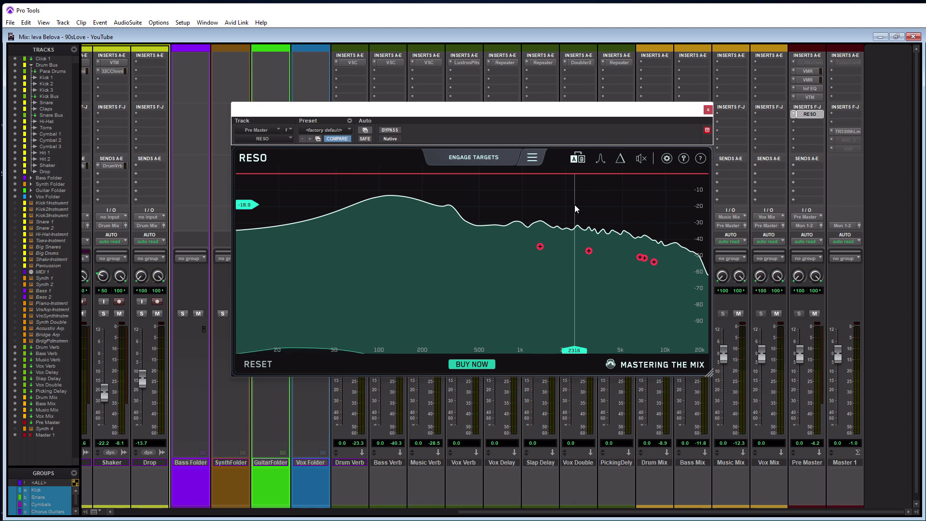
pyautogui.click(600, 160)
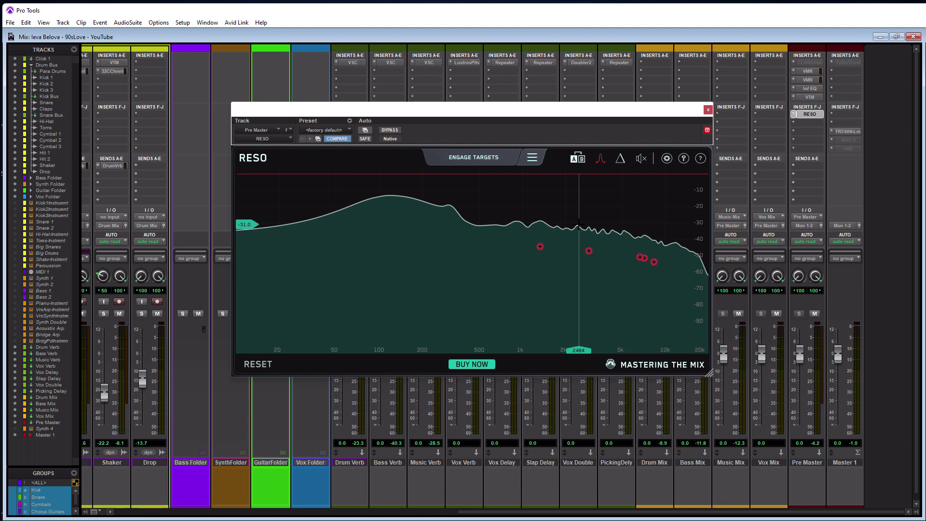
pyautogui.press('space')
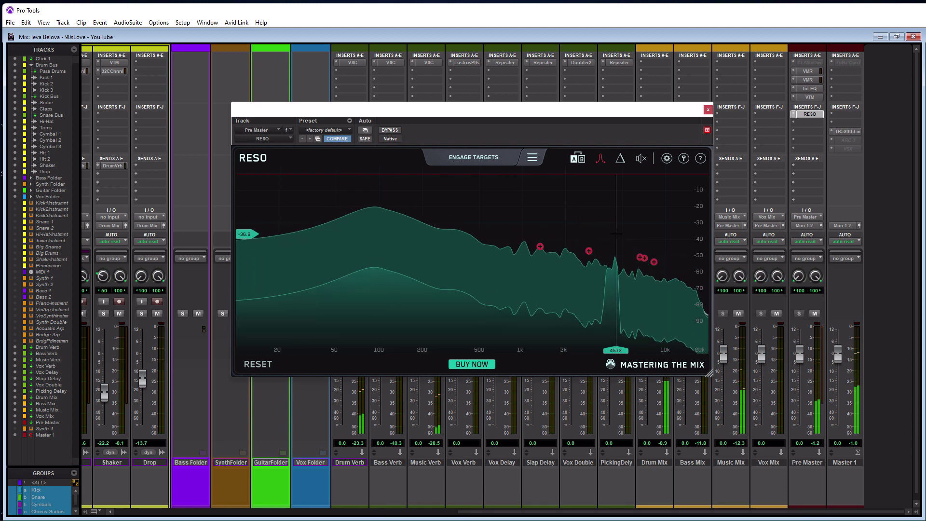
pyautogui.press('space')
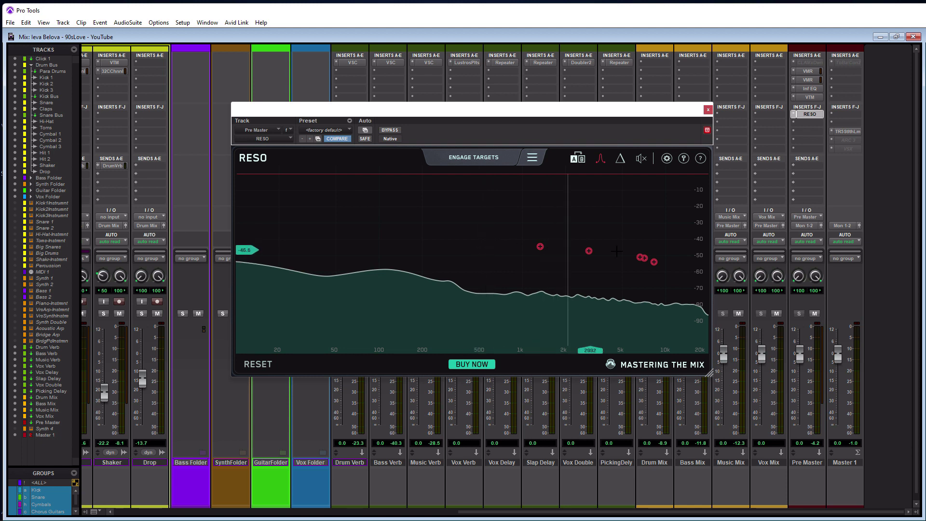
pyautogui.click(481, 242)
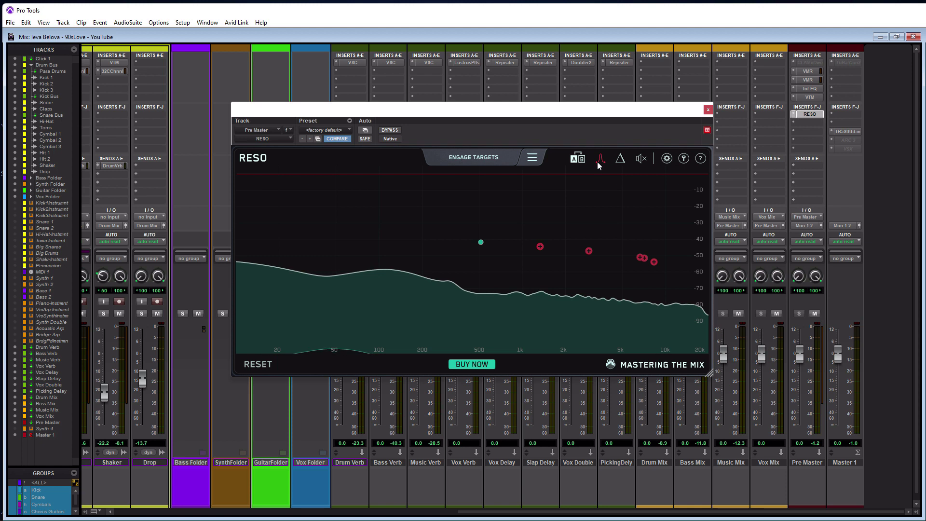
# Step: Audition the difference signal during playback while engaging the targets, and turn both the targets and difference monitoring back off
pyautogui.click(620, 158)
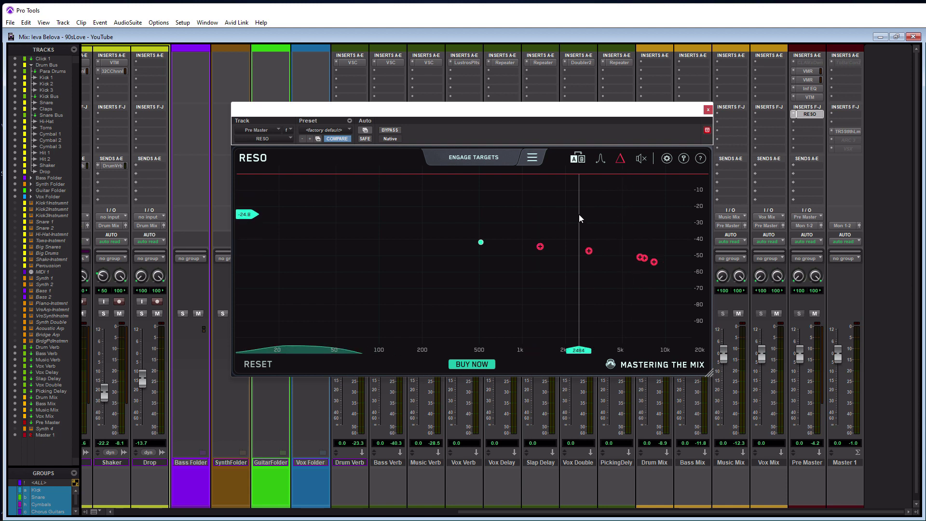
pyautogui.press('space')
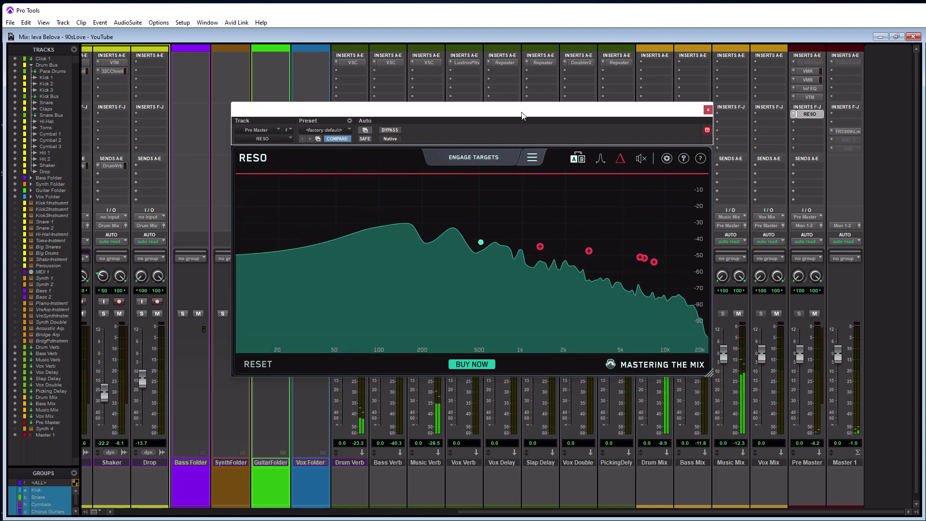
pyautogui.click(476, 156)
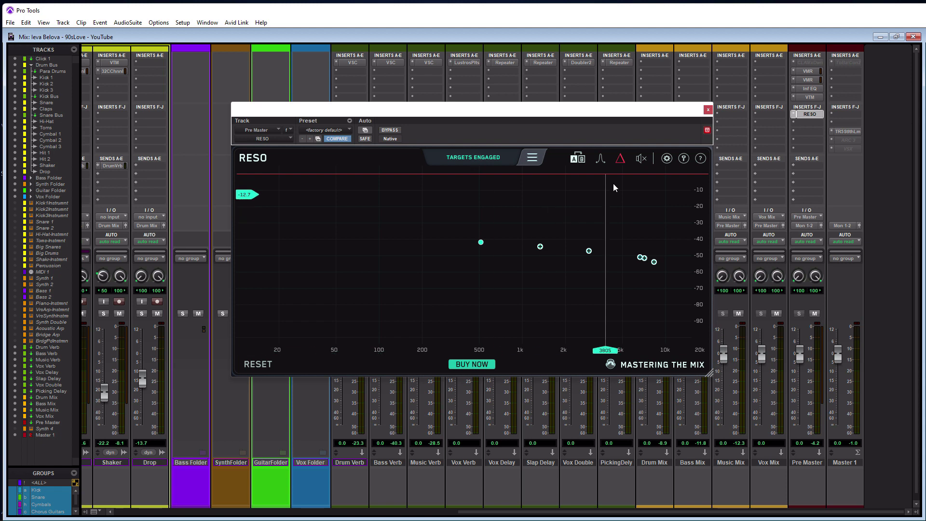
pyautogui.click(473, 159)
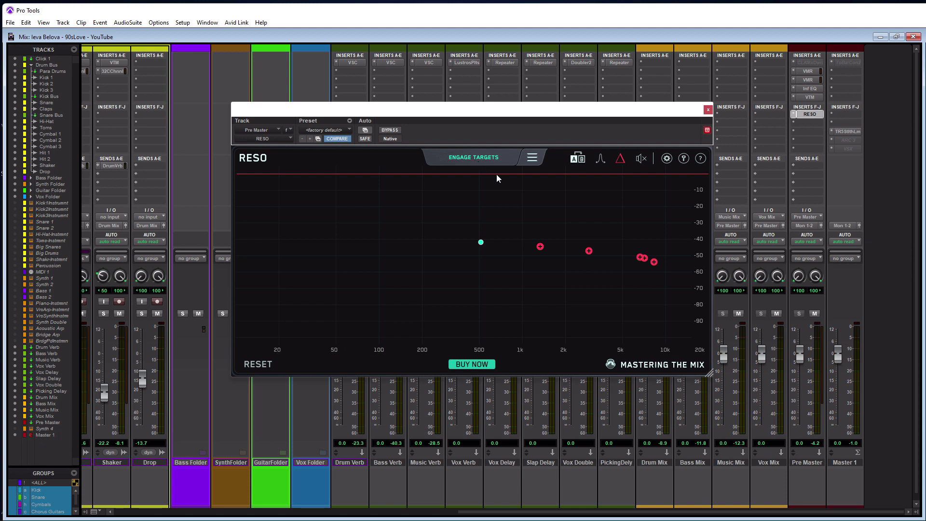
pyautogui.click(620, 160)
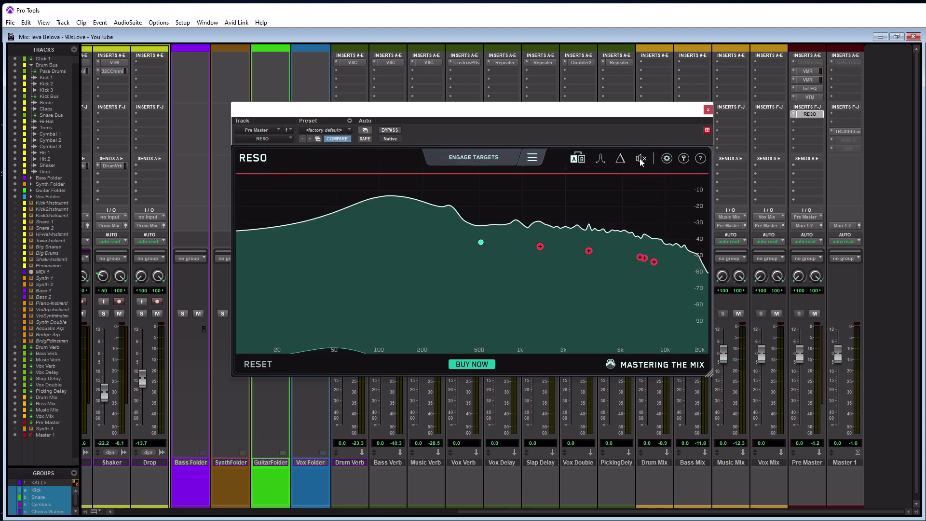
# Step: Examine the plug-in's input and output gain controls and their link option
pyautogui.click(639, 159)
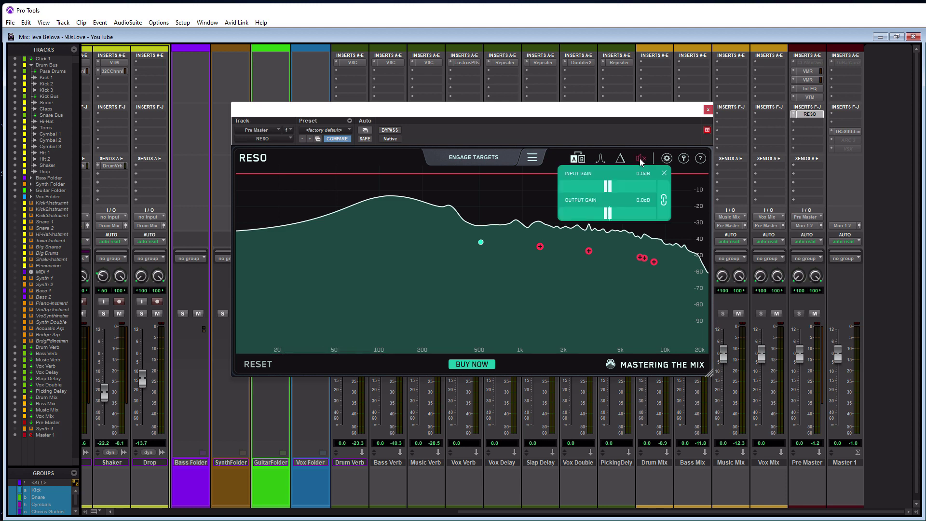
pyautogui.click(640, 160)
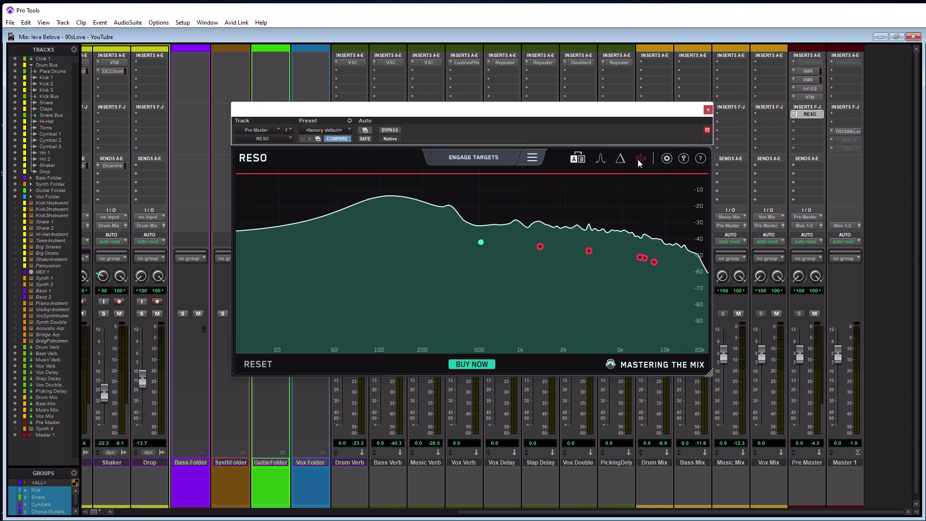
pyautogui.click(641, 160)
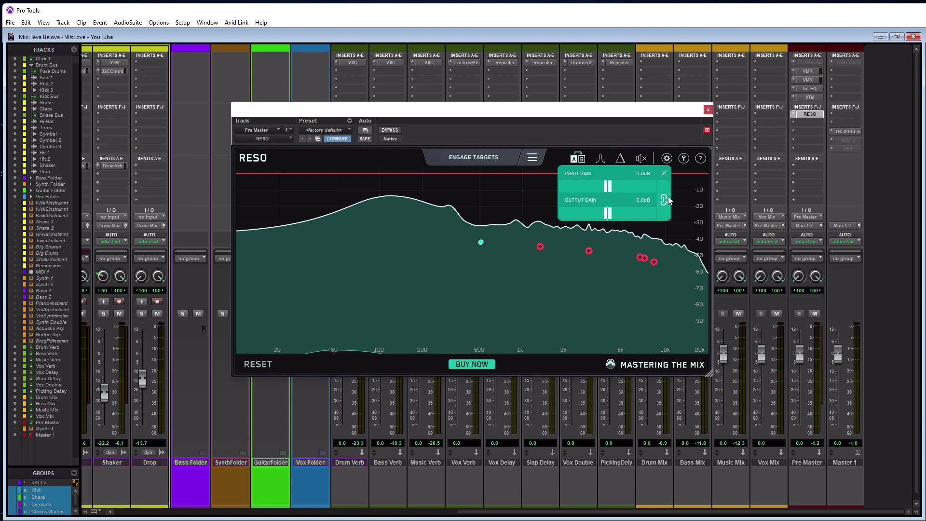
pyautogui.click(664, 173)
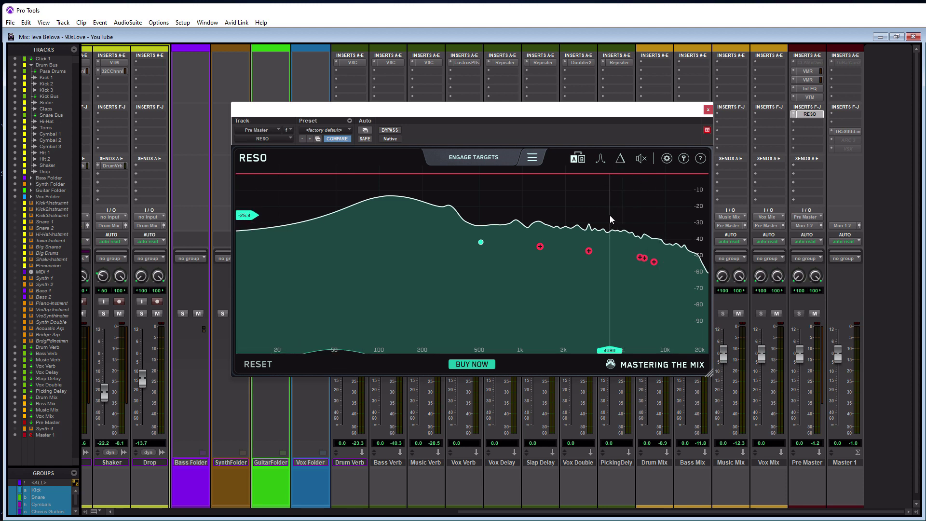
# Step: Review the RESO settings, authorisation and help windows without changing anything
pyautogui.click(667, 160)
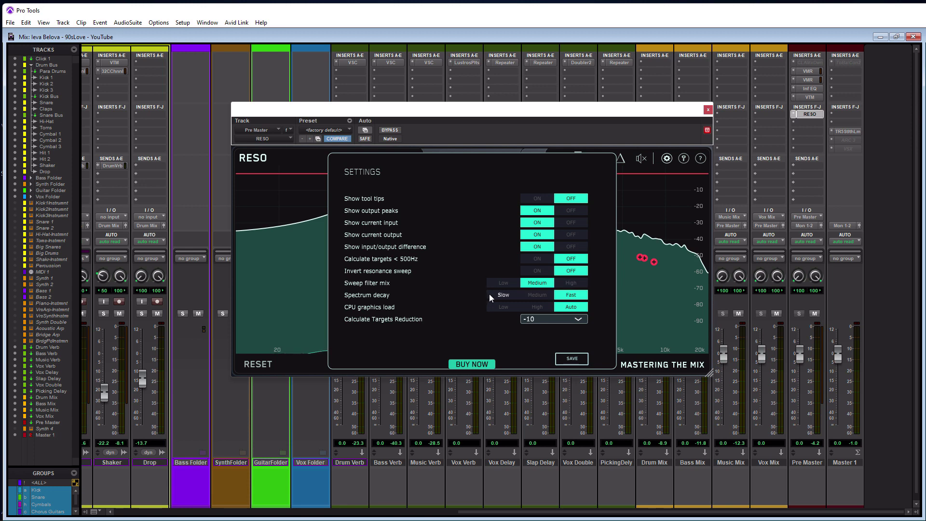
pyautogui.click(636, 204)
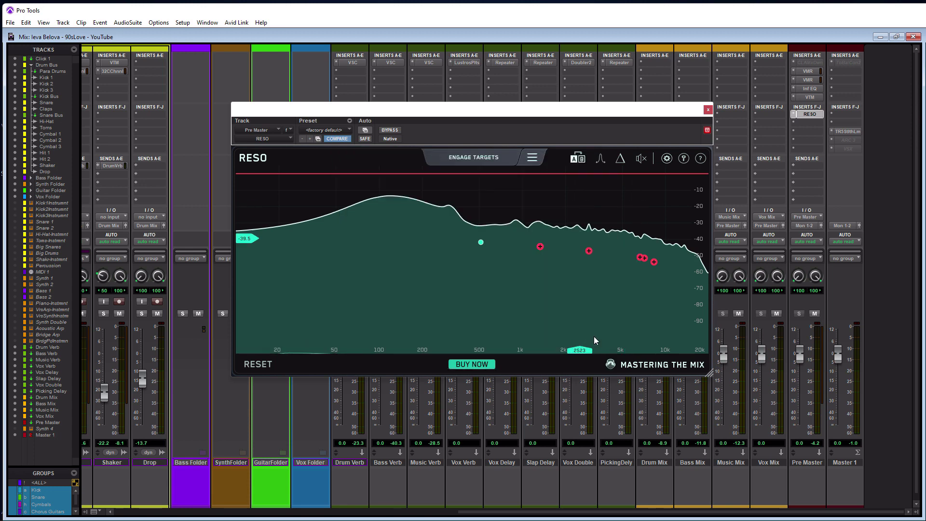
pyautogui.click(682, 159)
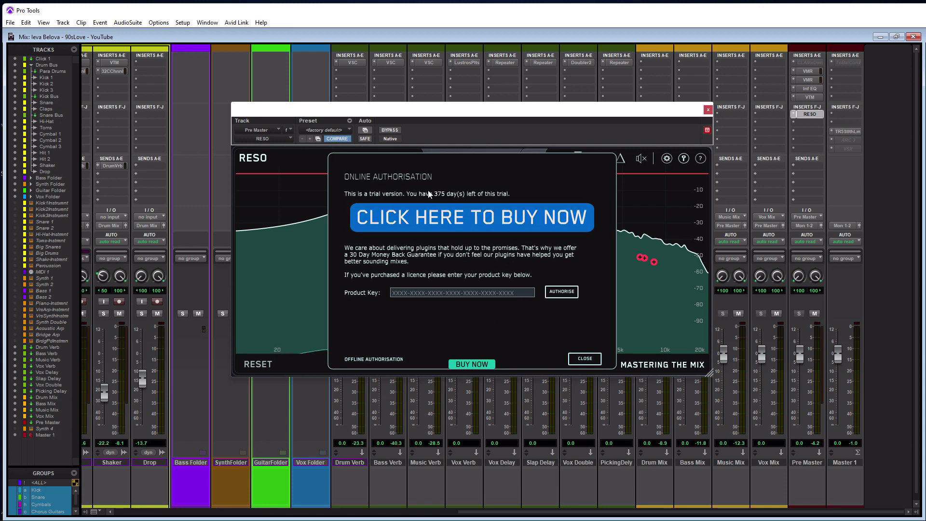
pyautogui.click(583, 359)
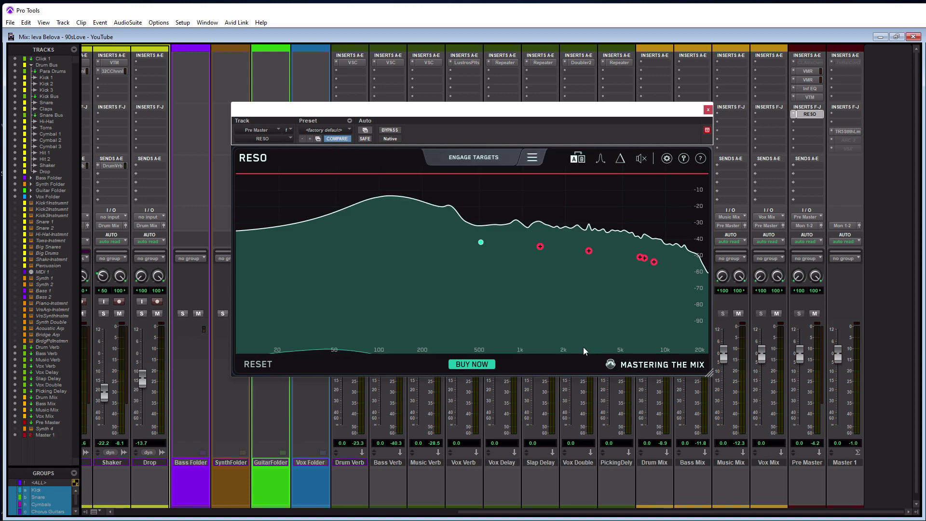
pyautogui.click(700, 159)
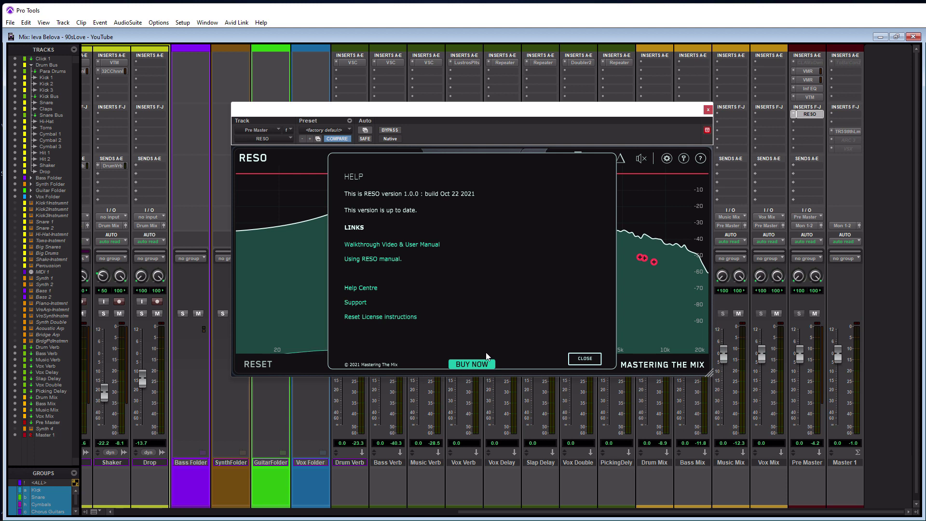
pyautogui.click(579, 361)
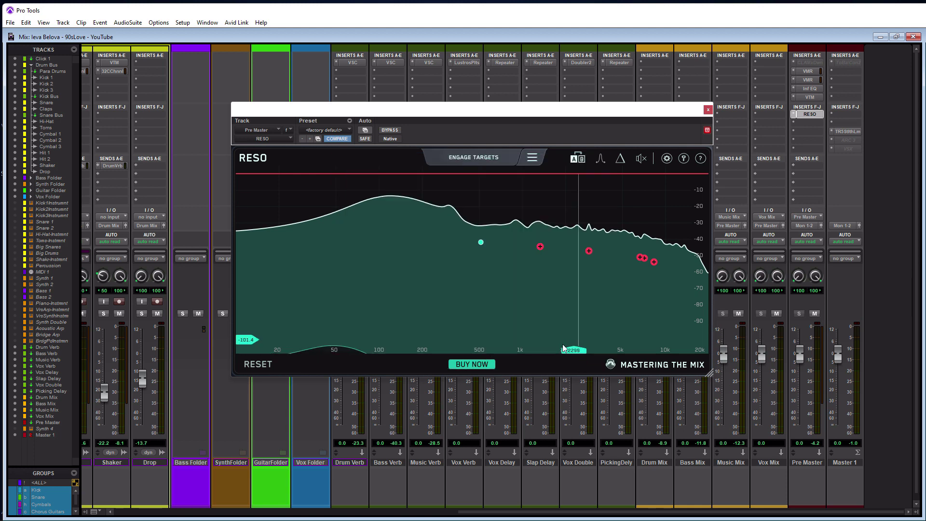
# Step: Compare the mix with RESO bypassed and active while its targets are engaged, leaving the plug-in active
pyautogui.moveTo(592, 250)
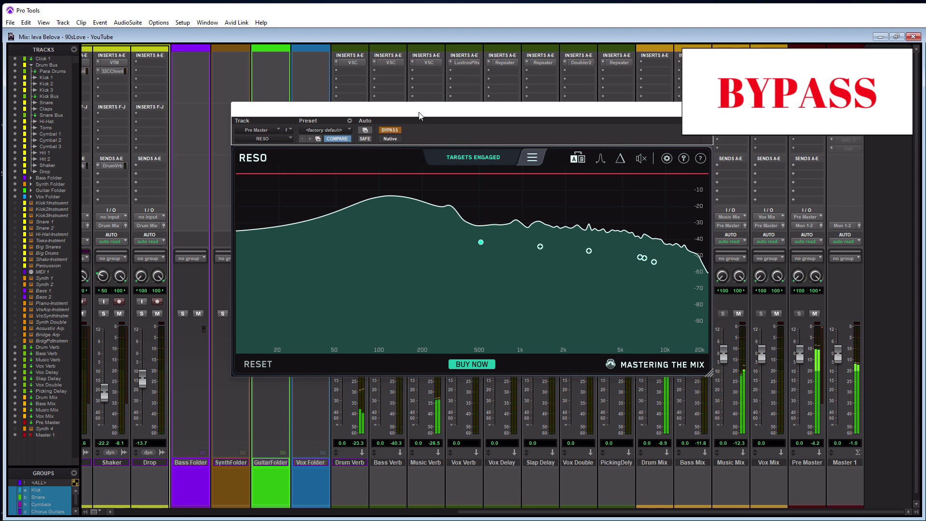
pyautogui.click(390, 130)
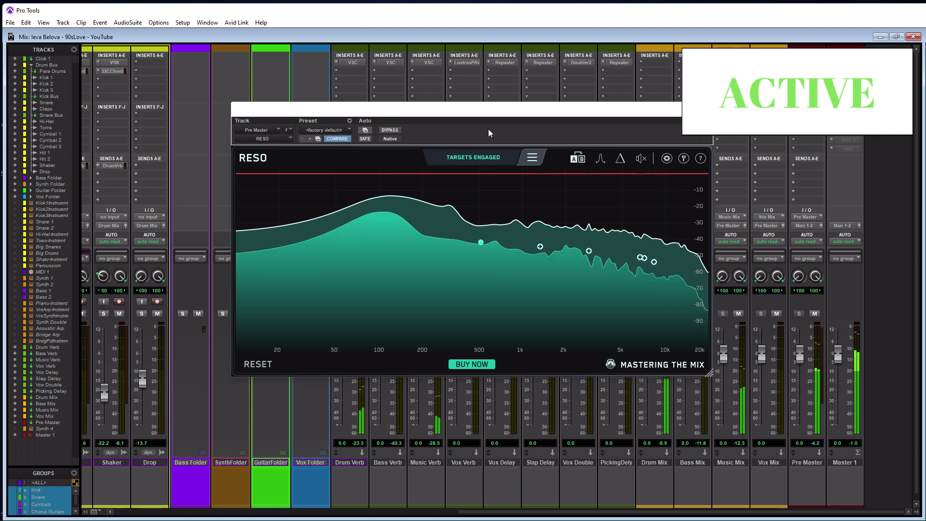
pyautogui.click(389, 130)
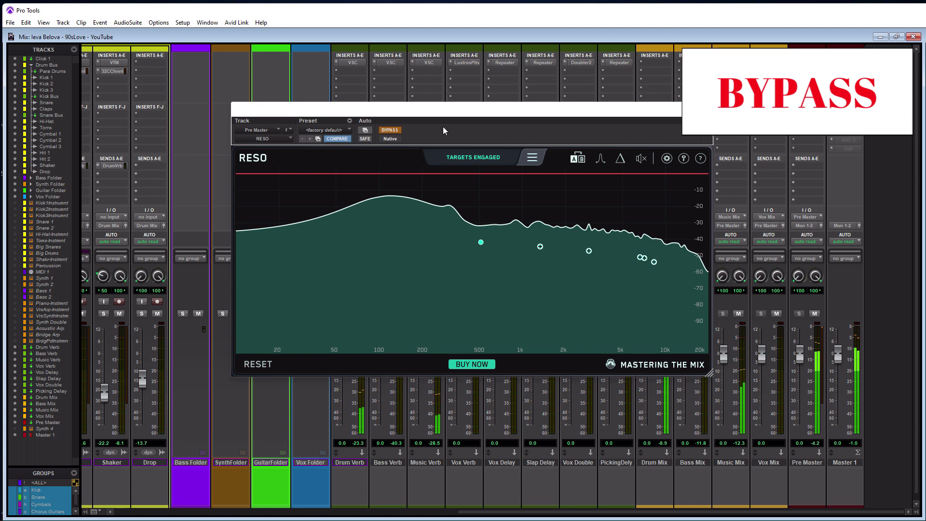
pyautogui.click(390, 129)
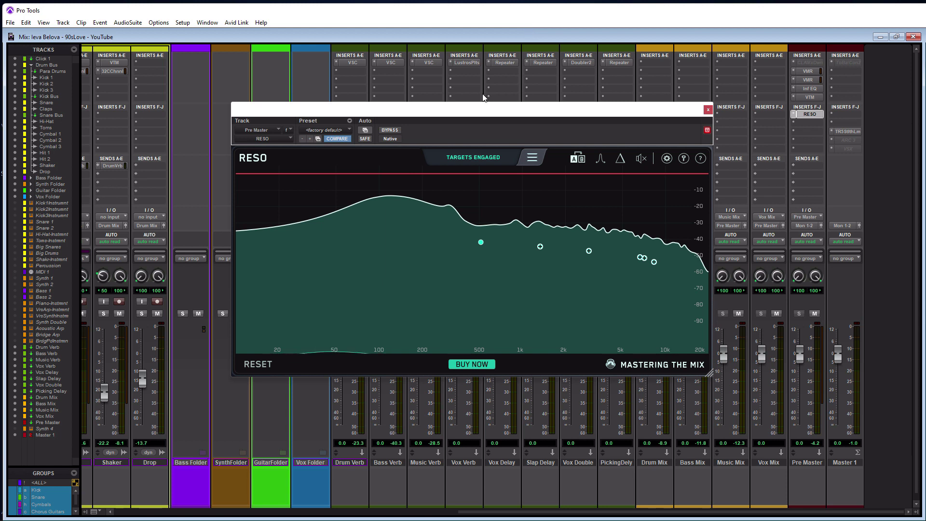
# Step: Check the solo state of the target near 1.3 kHz and move it to about 1315 Hz and -43 dB
pyautogui.click(539, 247)
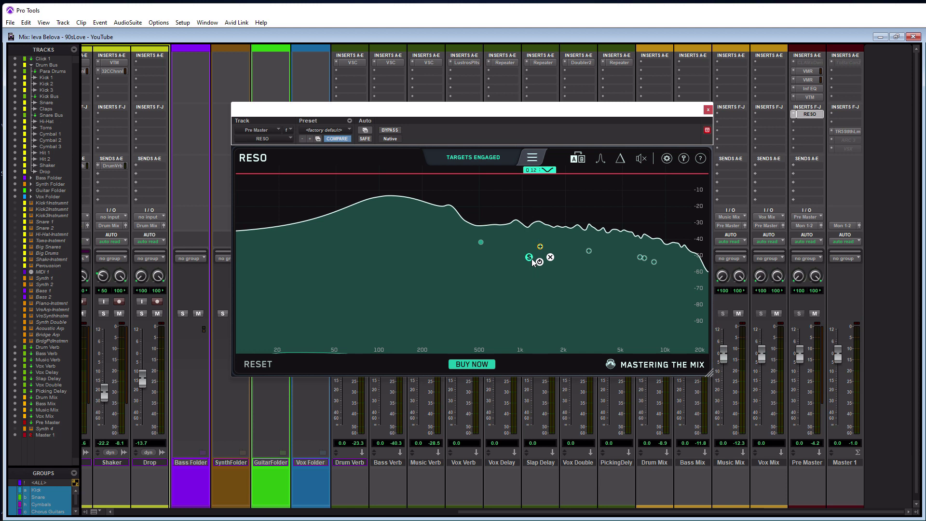
pyautogui.click(529, 258)
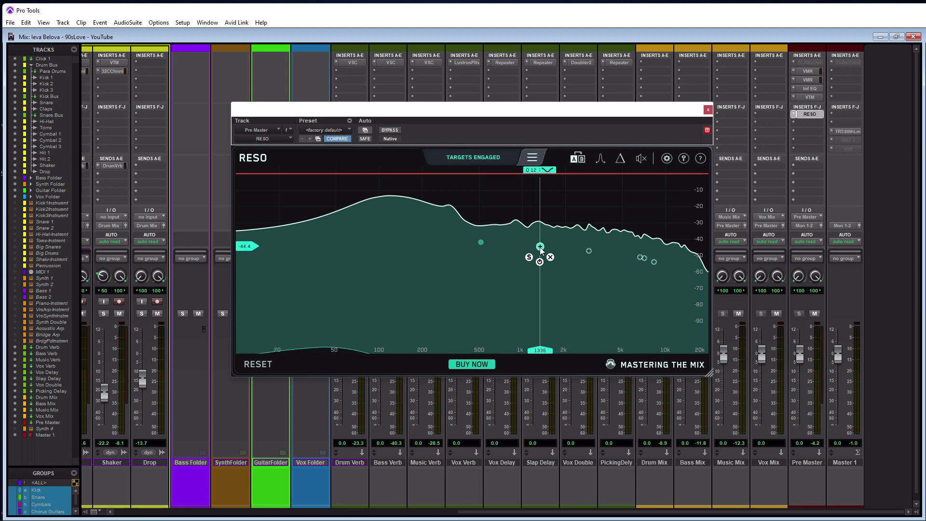
pyautogui.moveTo(540, 249)
pyautogui.mouseDown()
pyautogui.moveTo(528, 248)
pyautogui.moveTo(550, 248)
pyautogui.moveTo(540, 247)
pyautogui.mouseUp()
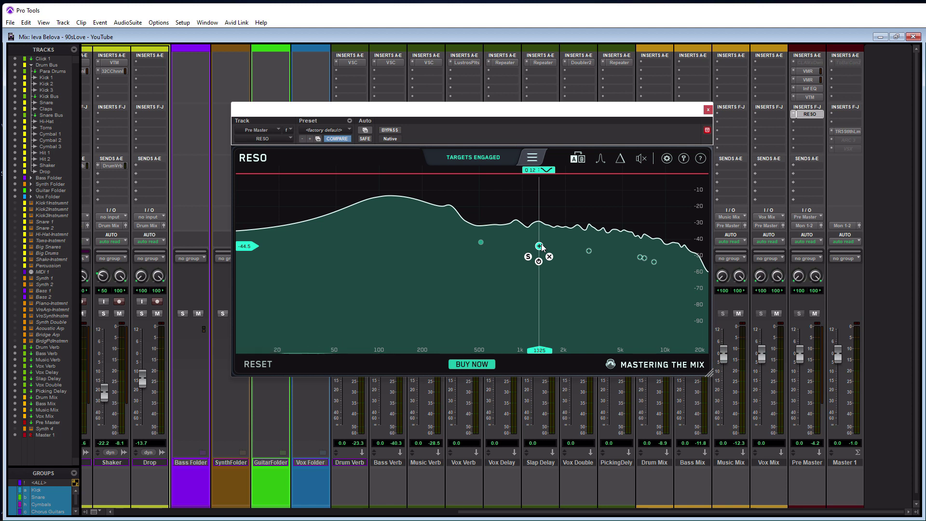
pyautogui.moveTo(541, 248)
pyautogui.mouseDown()
pyautogui.moveTo(540, 225)
pyautogui.moveTo(541, 271)
pyautogui.moveTo(539, 247)
pyautogui.mouseUp()
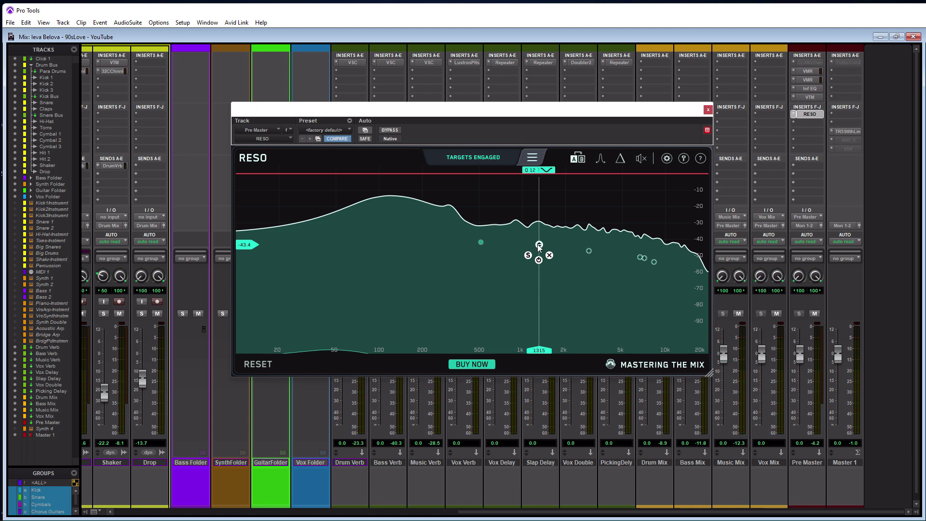
pyautogui.moveTo(539, 247); pyautogui.dragTo(539, 247)
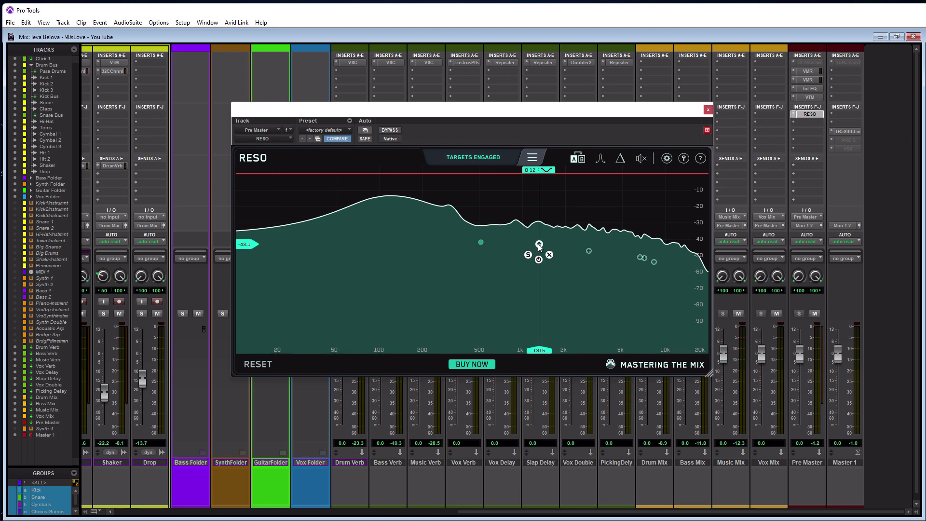
# Step: Widen the filter of the 1315 Hz target to a Q of 5
pyautogui.moveTo(539, 245)
pyautogui.mouseDown()
pyautogui.moveTo(546, 268)
pyautogui.moveTo(545, 231)
pyautogui.moveTo(539, 257)
pyautogui.mouseUp()
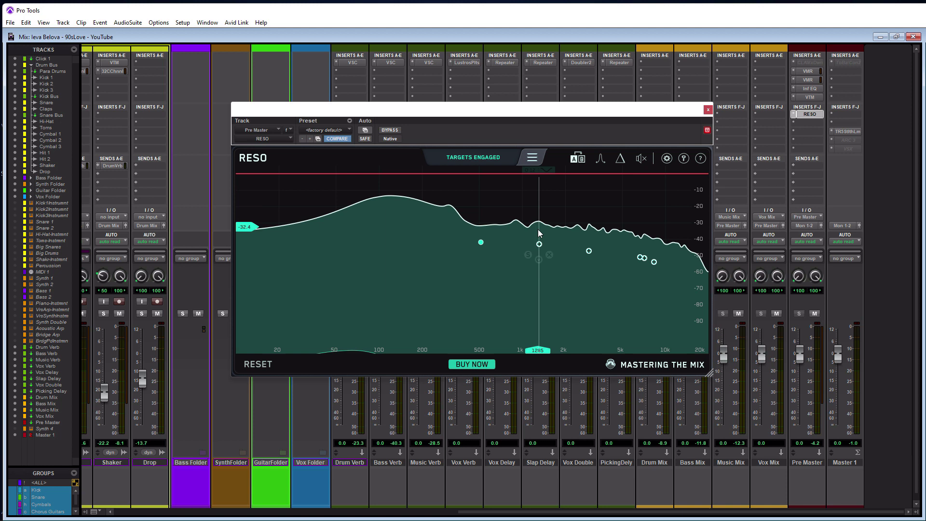
pyautogui.moveTo(539, 245)
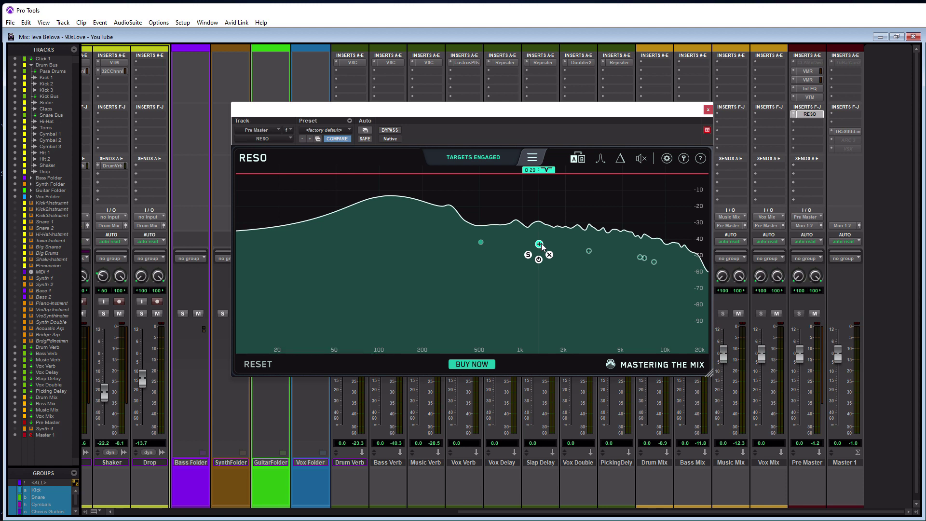
pyautogui.click(540, 245)
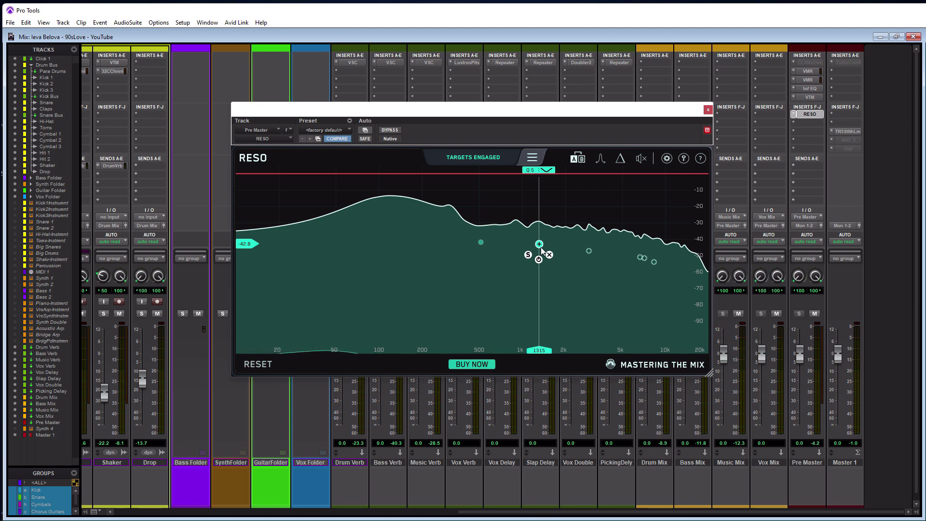
# Step: Add a low-frequency target and reposition it slightly above the 200 Hz mark
pyautogui.doubleClick(400, 239)
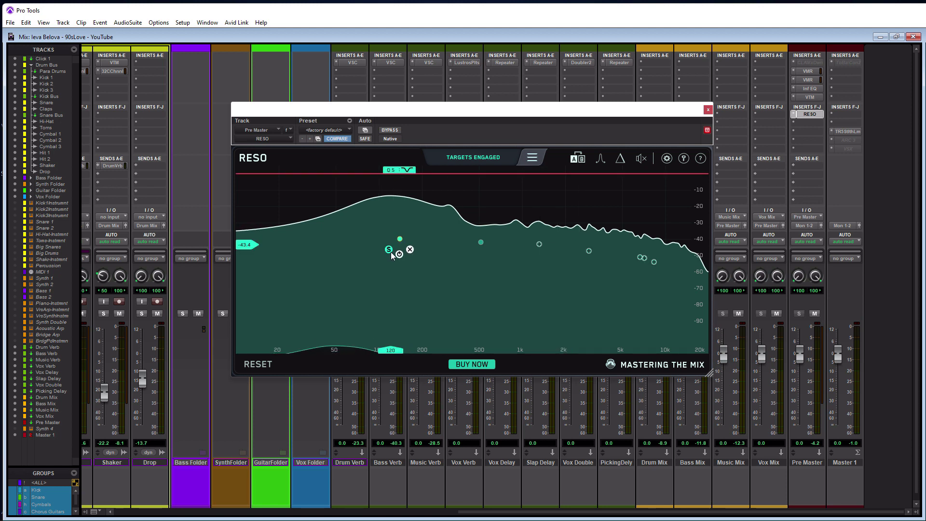
pyautogui.moveTo(399, 239); pyautogui.dragTo(436, 235)
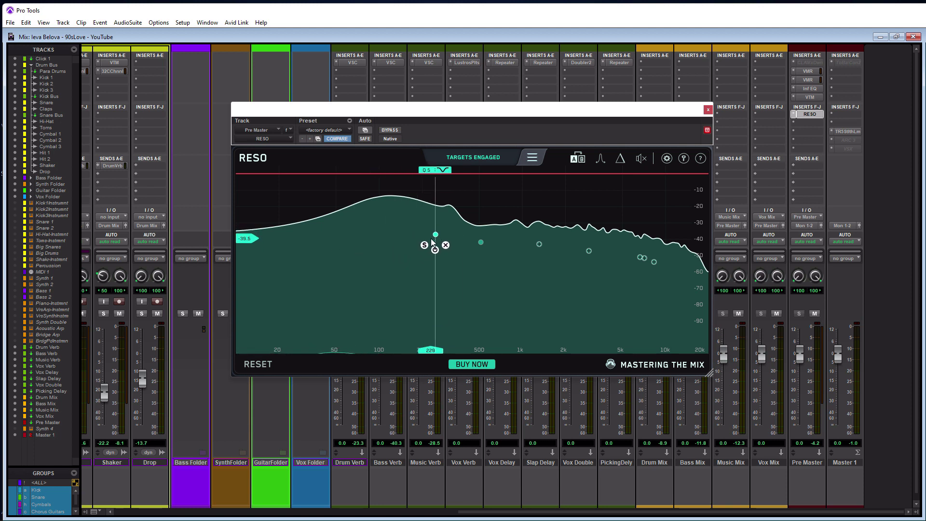
# Step: Lower the threshold of the target near 500 Hz to about -66 dB
pyautogui.click(481, 242)
pyautogui.moveTo(480, 245); pyautogui.dragTo(482, 250)
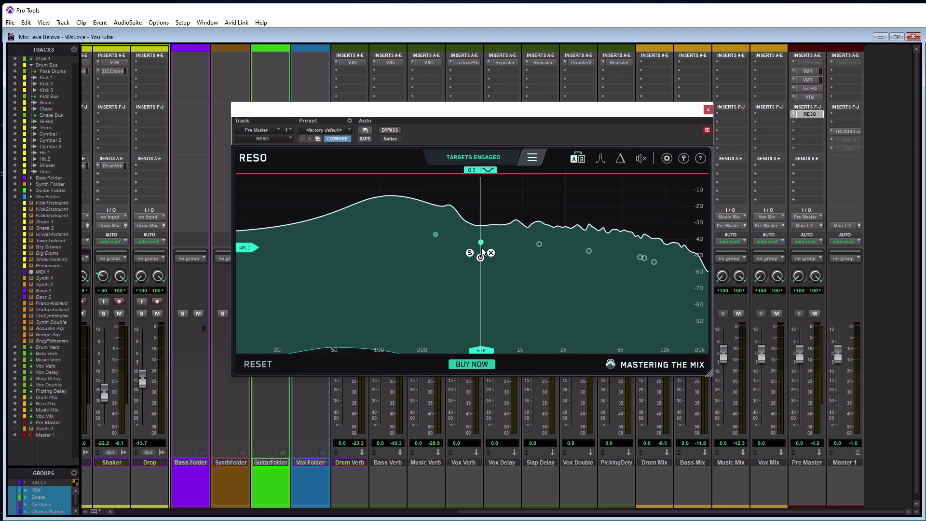
pyautogui.moveTo(482, 250); pyautogui.dragTo(483, 286)
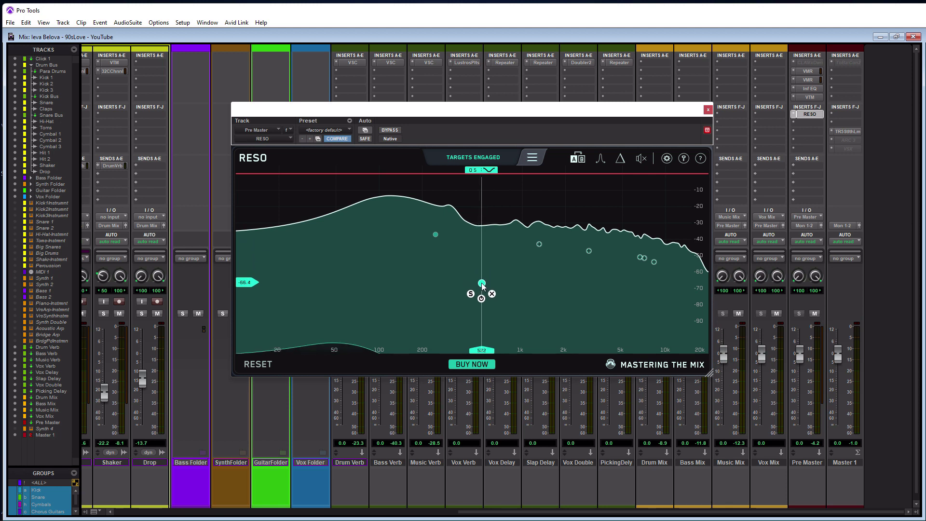